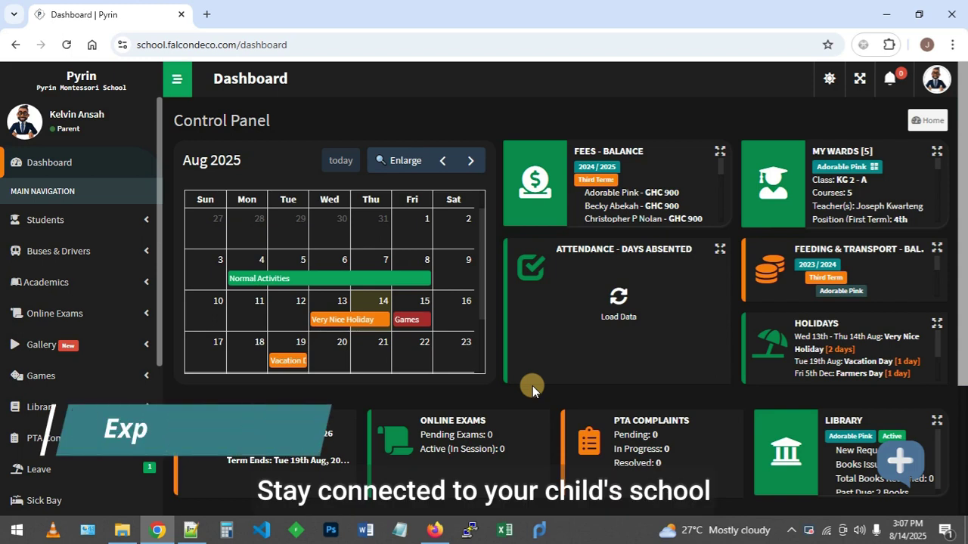
Load the Days Absented card, which then lists absences on 11 and 8 August 2025.
left_click(622, 298)
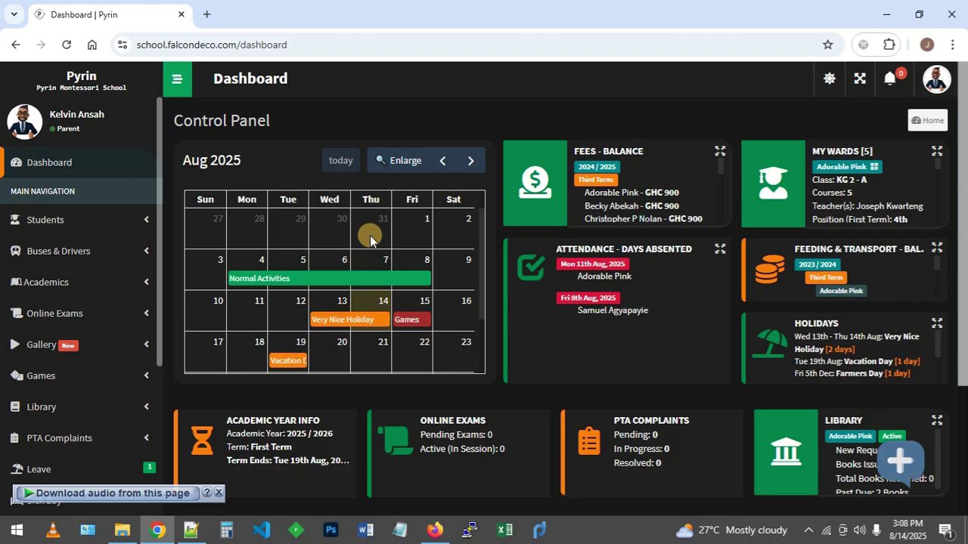
left_click(346, 277)
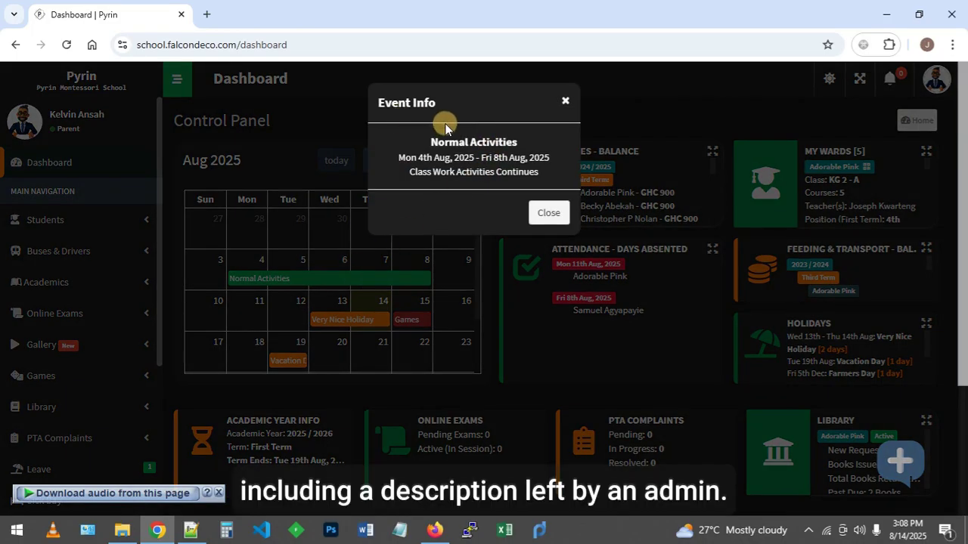
left_click(550, 217)
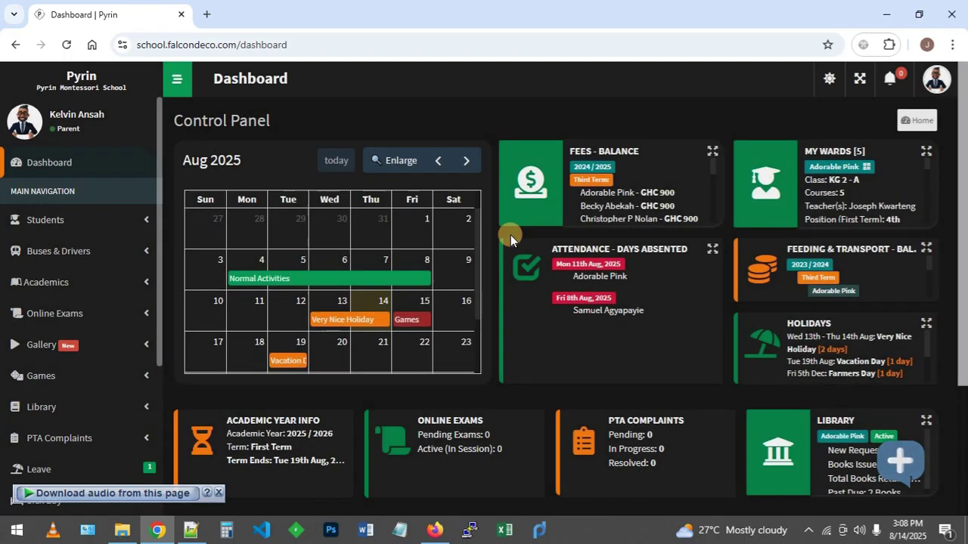
left_click(352, 320)
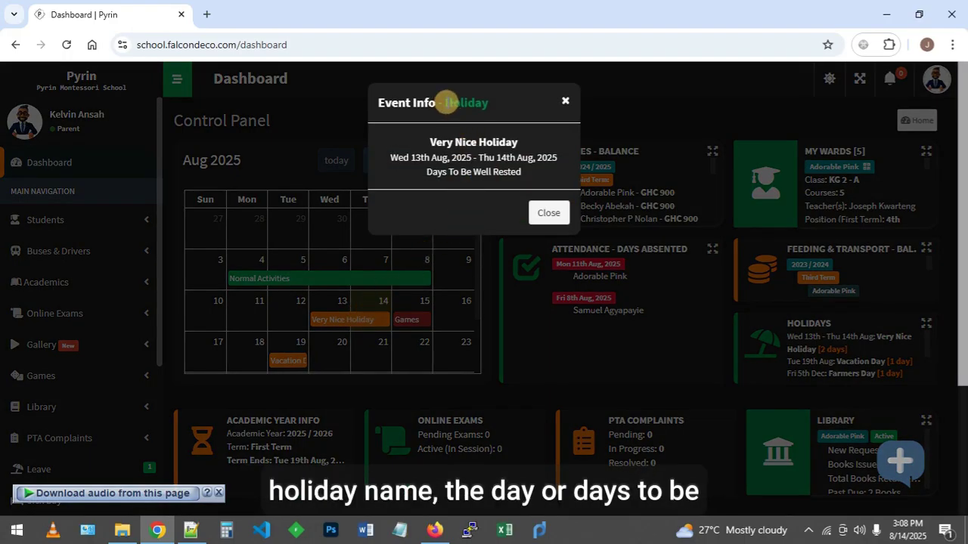
left_click_drag(447, 103, 482, 103)
left_click(496, 110)
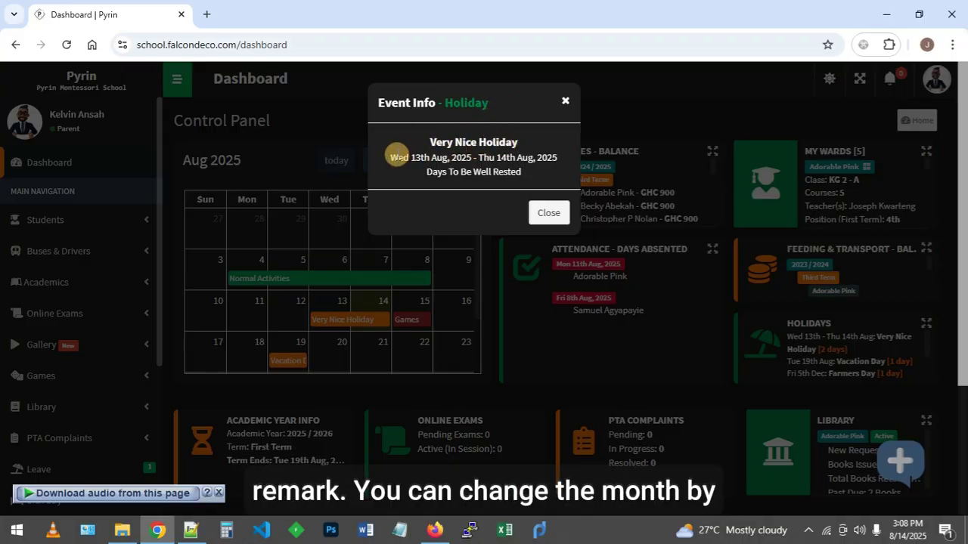
left_click(548, 212)
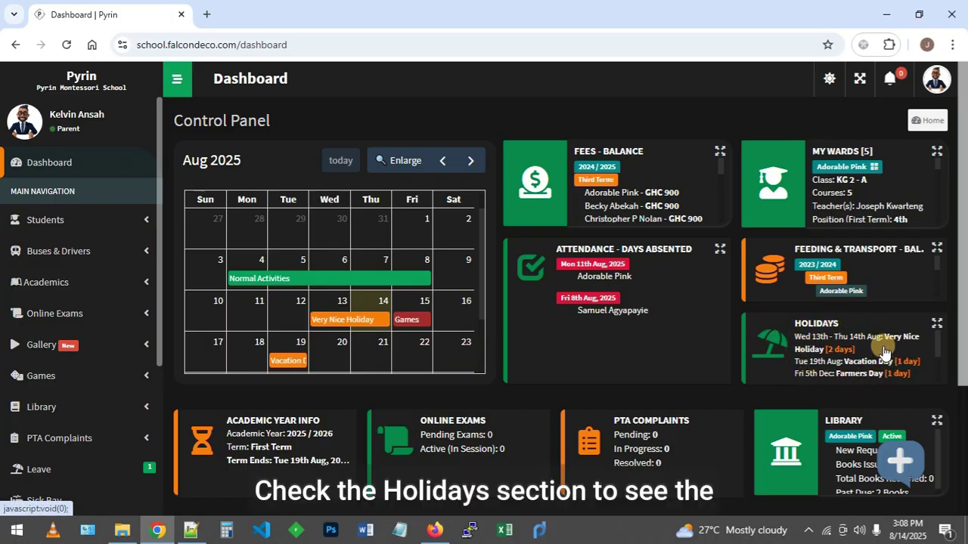
scroll(936, 358, "down", 1)
scroll(936, 358, "down", 2)
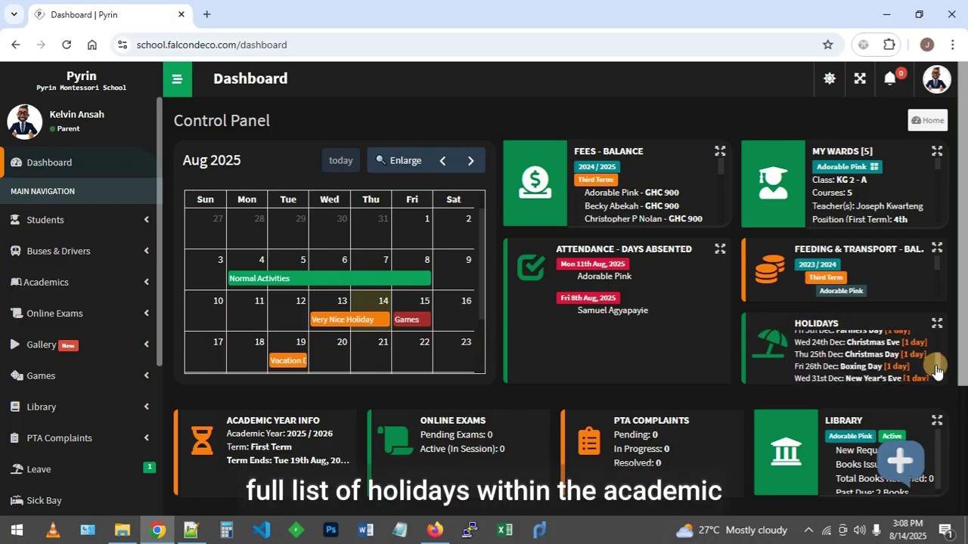
scroll(936, 354, "up", 3)
scroll(936, 351, "up", 1)
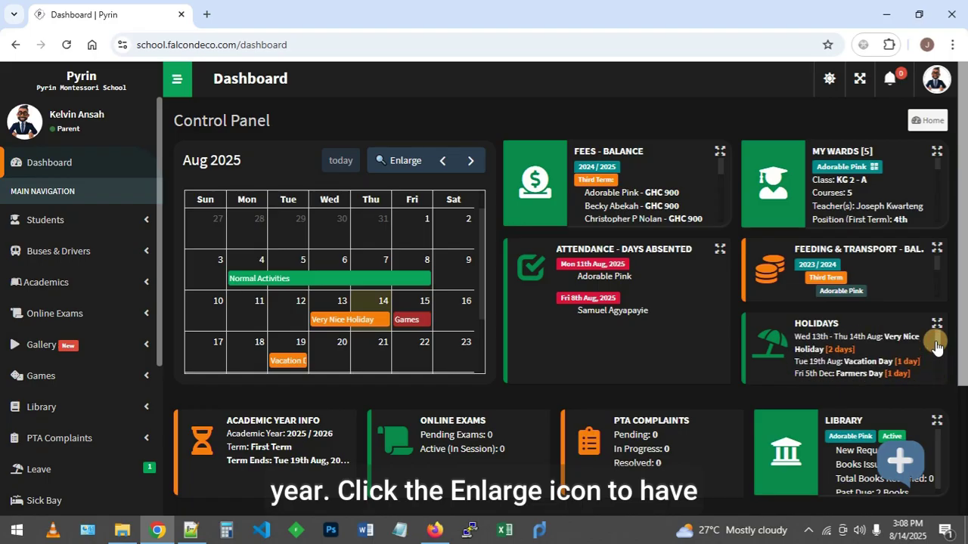
left_click(937, 325)
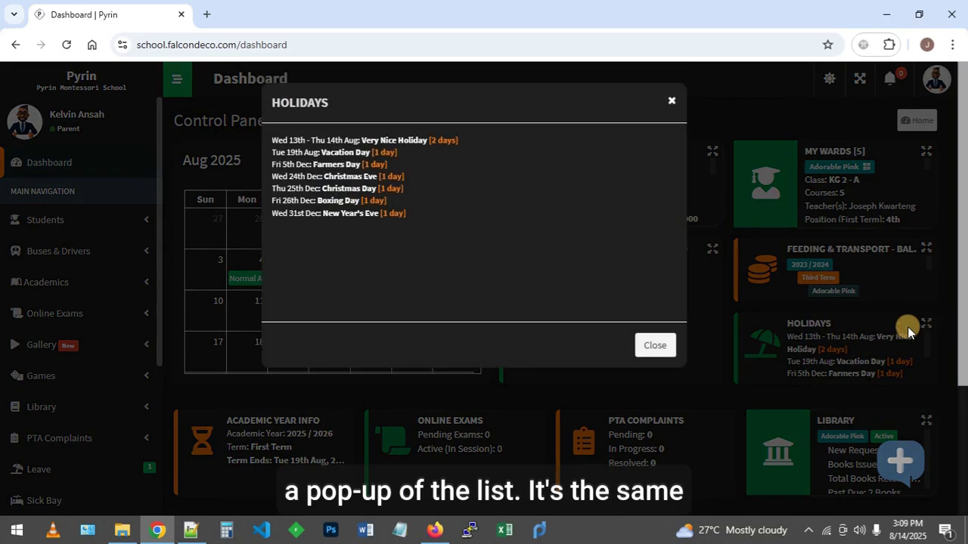
left_click(655, 347)
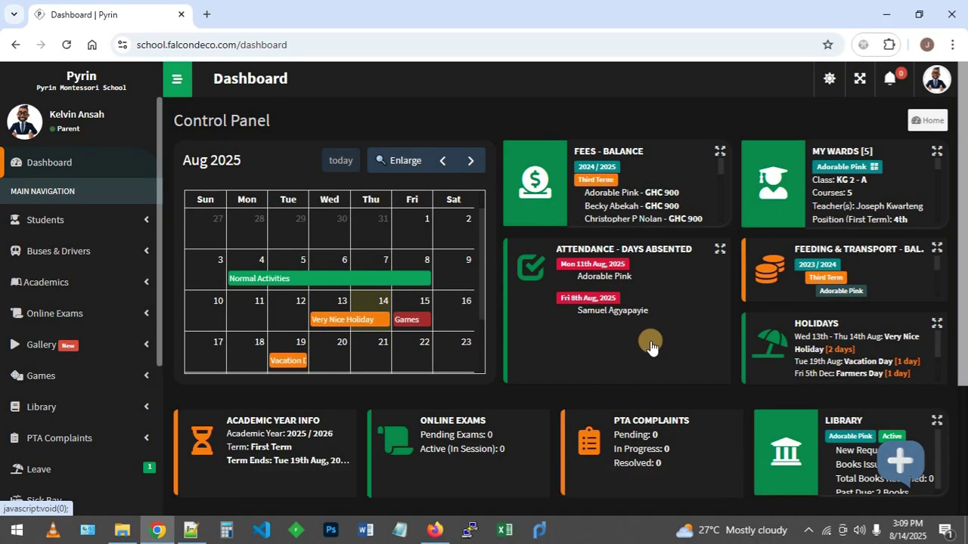
left_click(721, 152)
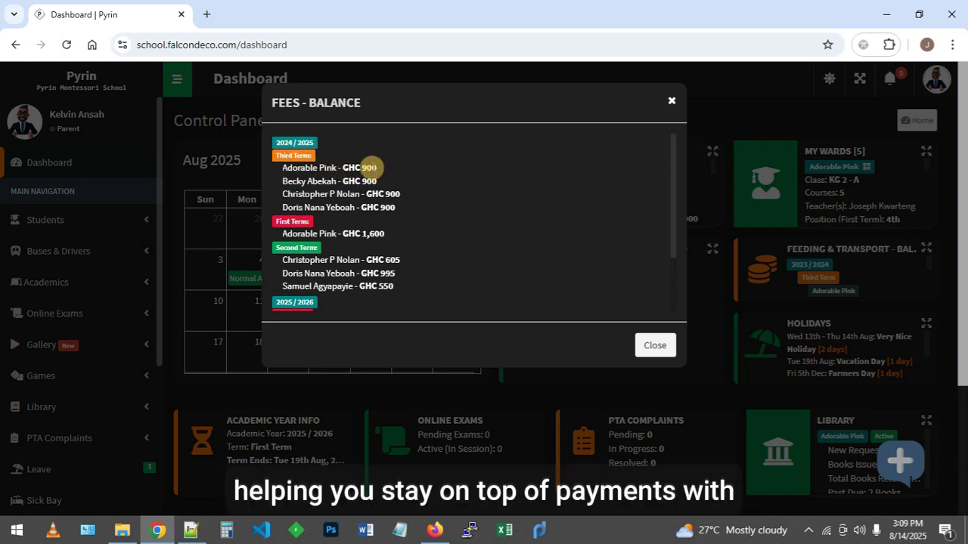
mouse_move(371, 167)
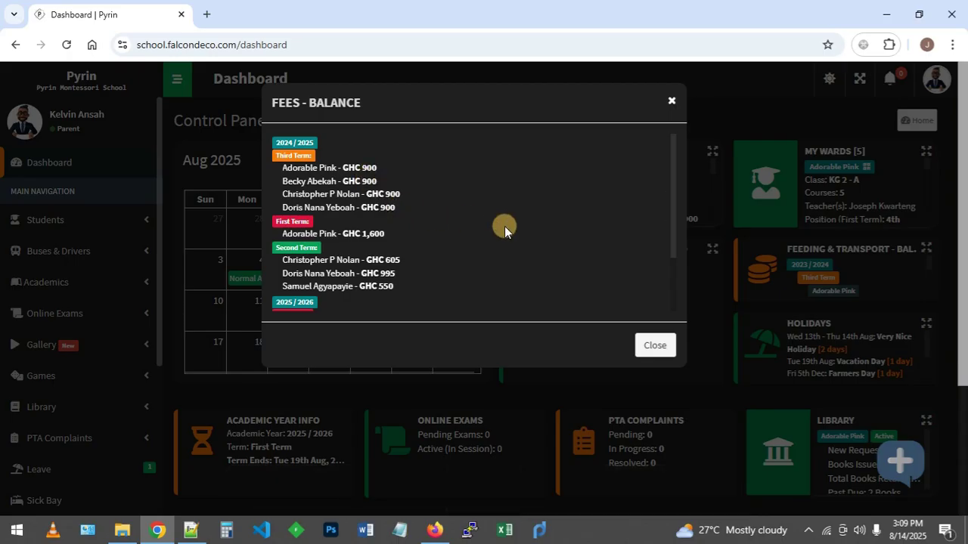
left_click_drag(671, 169, 672, 241)
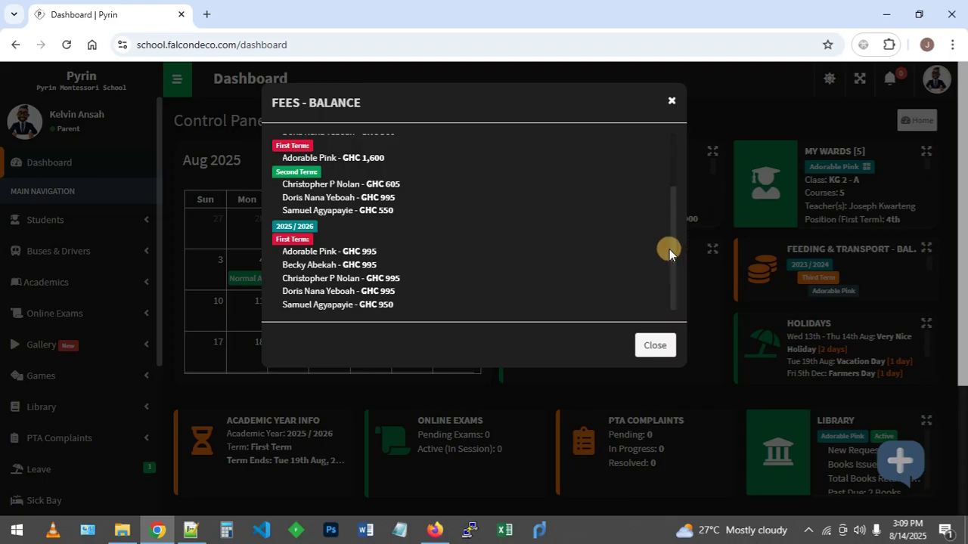
left_click(654, 343)
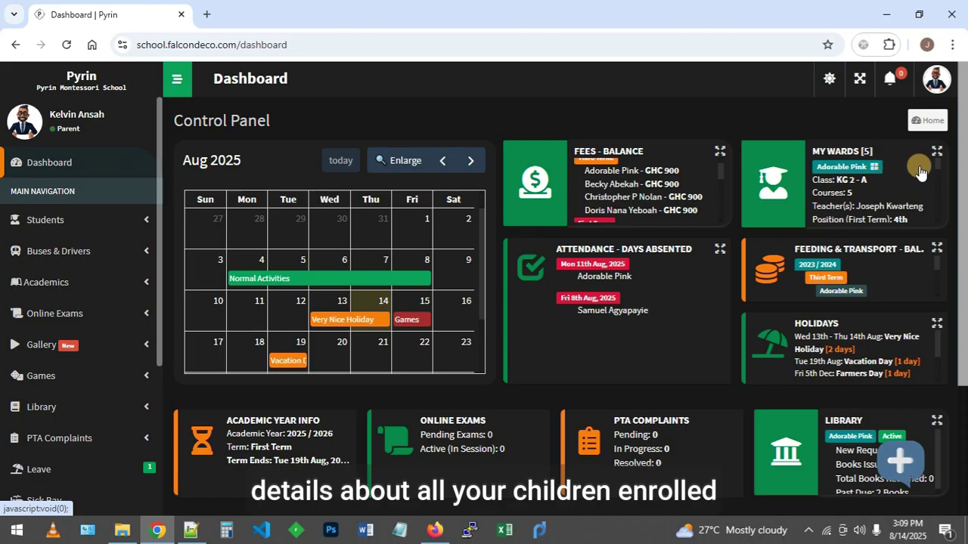
mouse_move(934, 164)
left_mouse_down()
mouse_move(940, 224)
mouse_move(940, 159)
left_mouse_up()
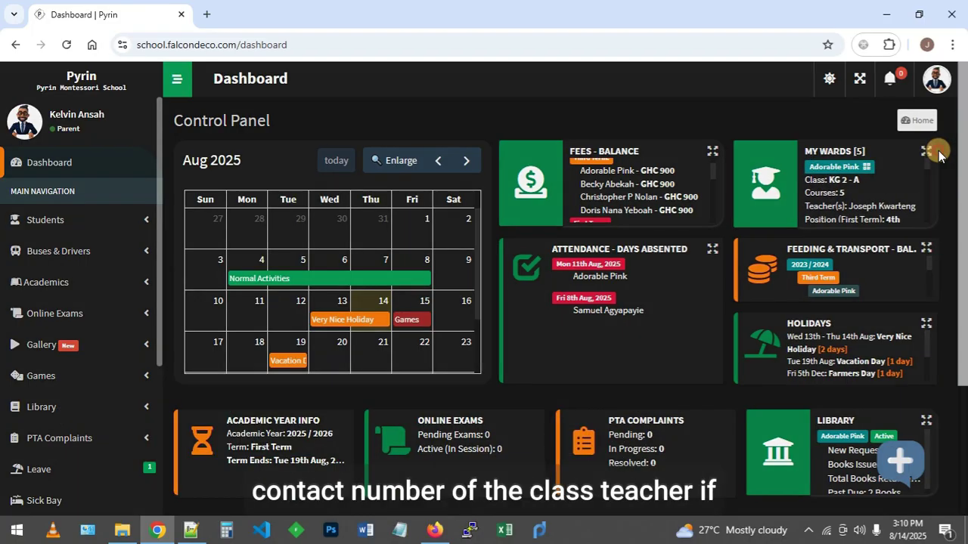
left_click(938, 155)
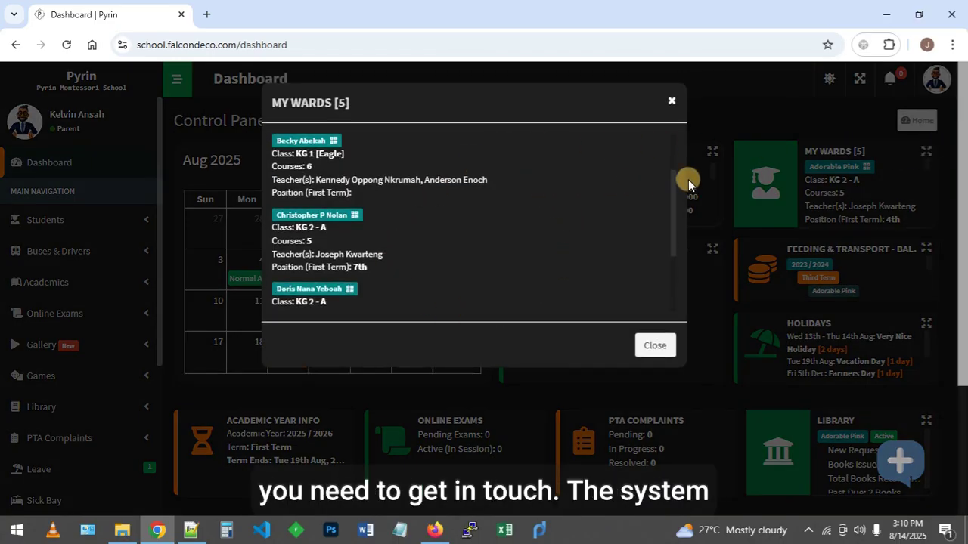
left_click_drag(675, 206, 673, 173)
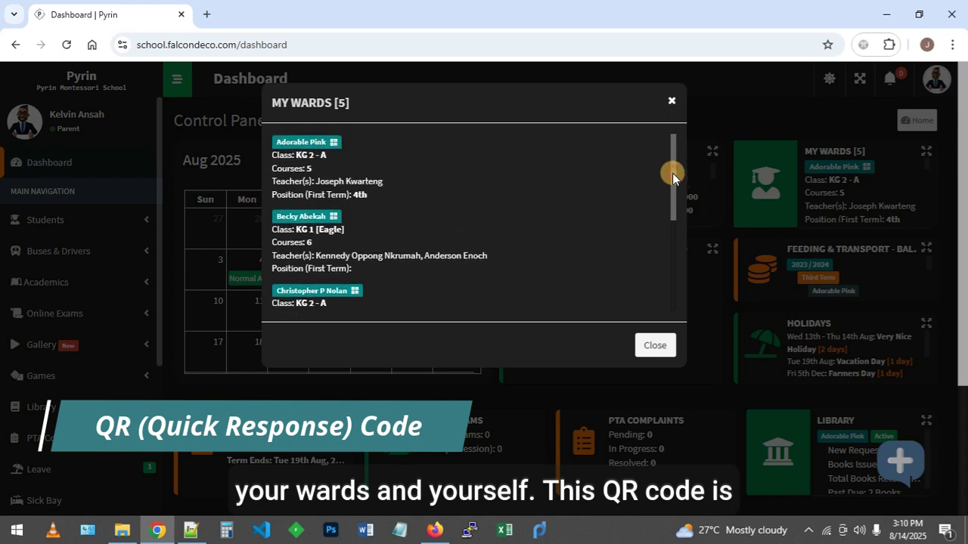
left_click(674, 99)
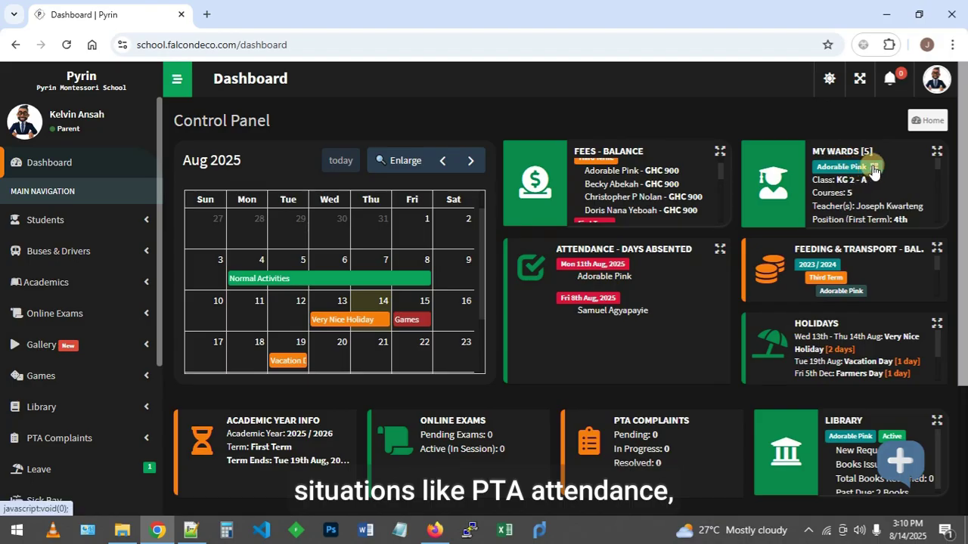
View the first ward's QR code from My Wards, then close it.
left_click(873, 168)
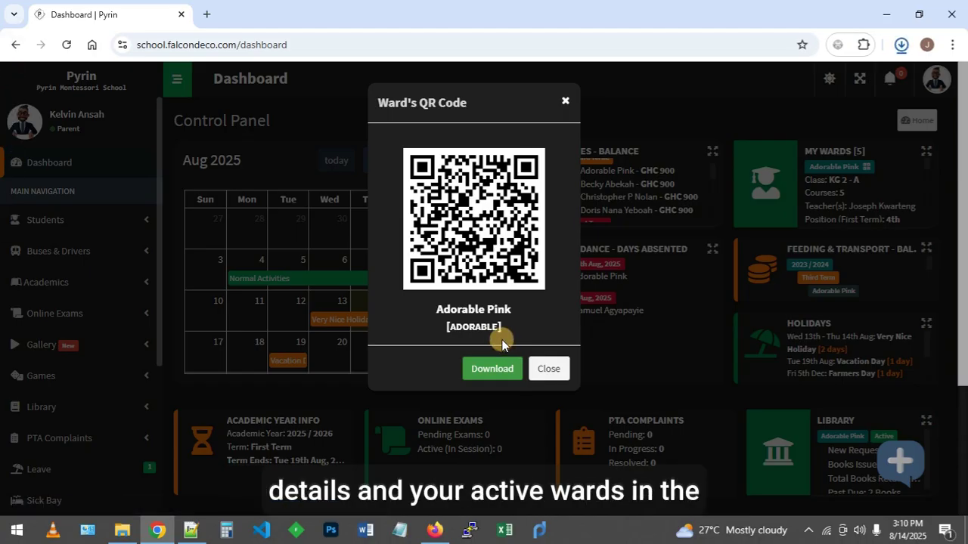
left_click(550, 369)
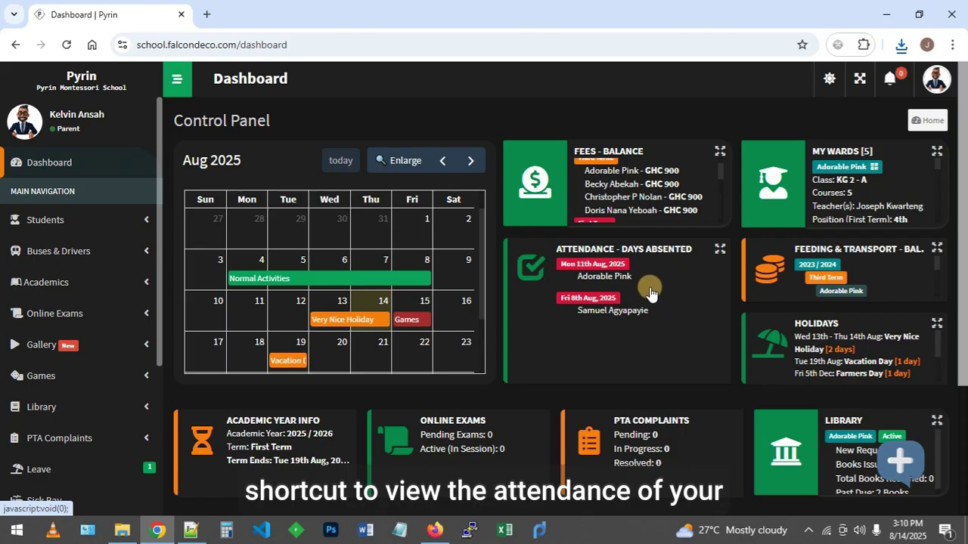
left_click(605, 278)
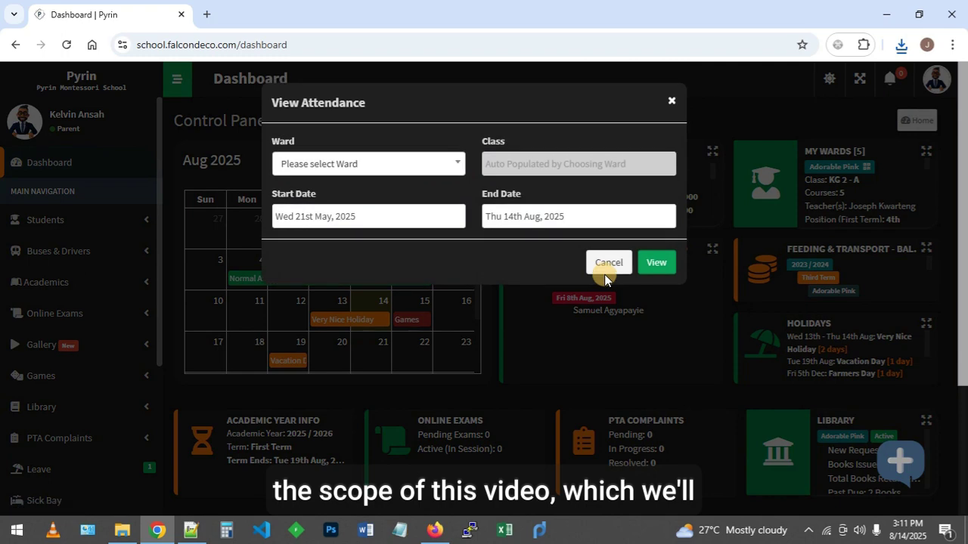
left_click(611, 264)
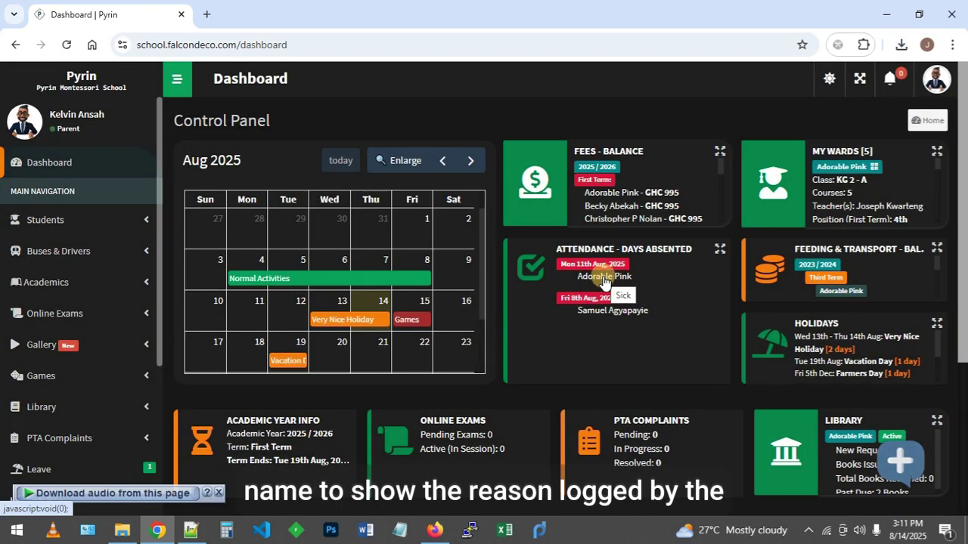
left_click(605, 279)
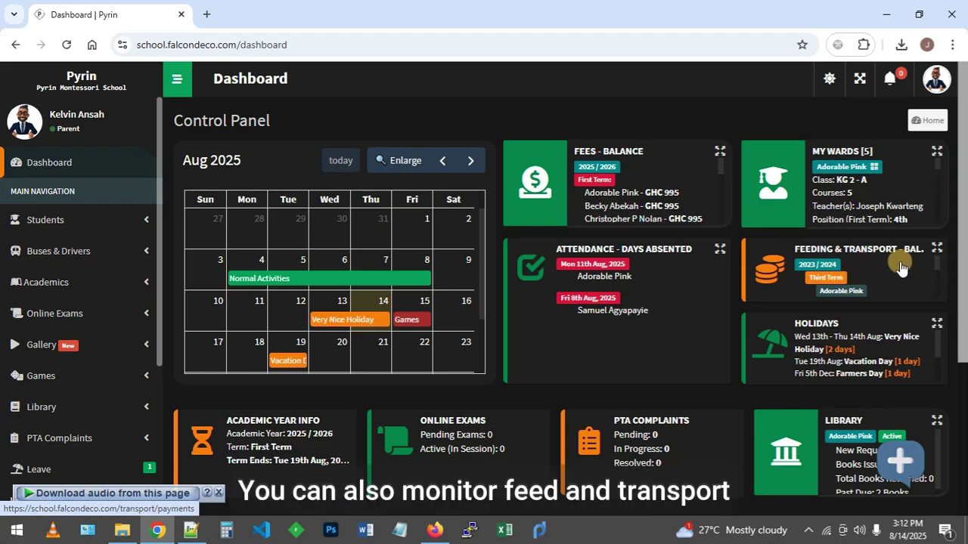
scroll(938, 273, "down", 1)
left_click_drag(937, 274, 938, 254)
left_click(938, 253)
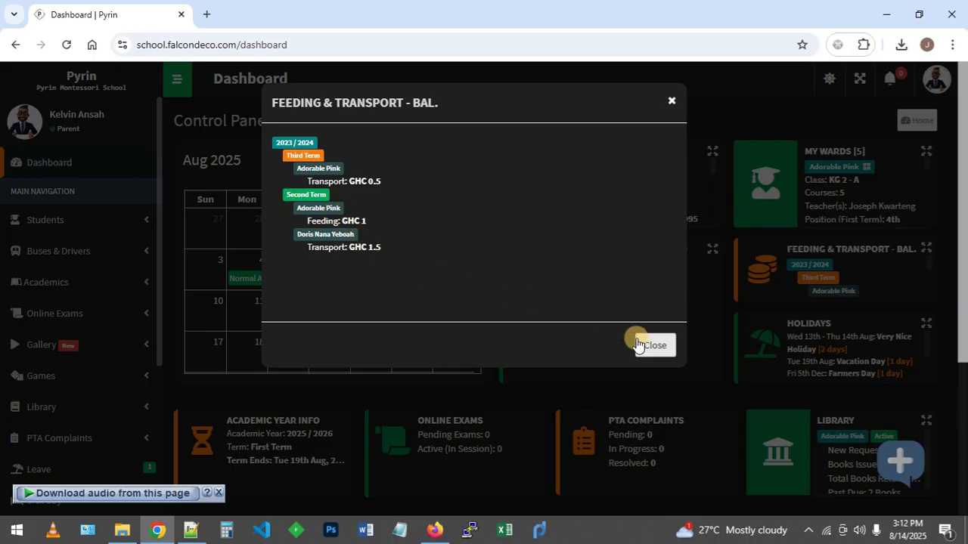
left_click(640, 344)
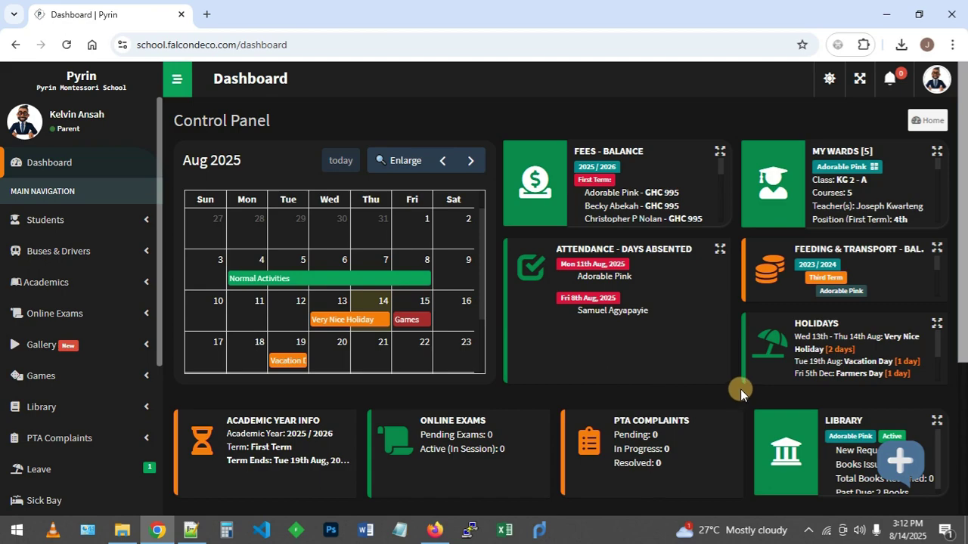
Scroll the dashboard down to the PTA Complaints and Library cards (2 books issued, 2 past due).
left_click_drag(965, 216, 964, 372)
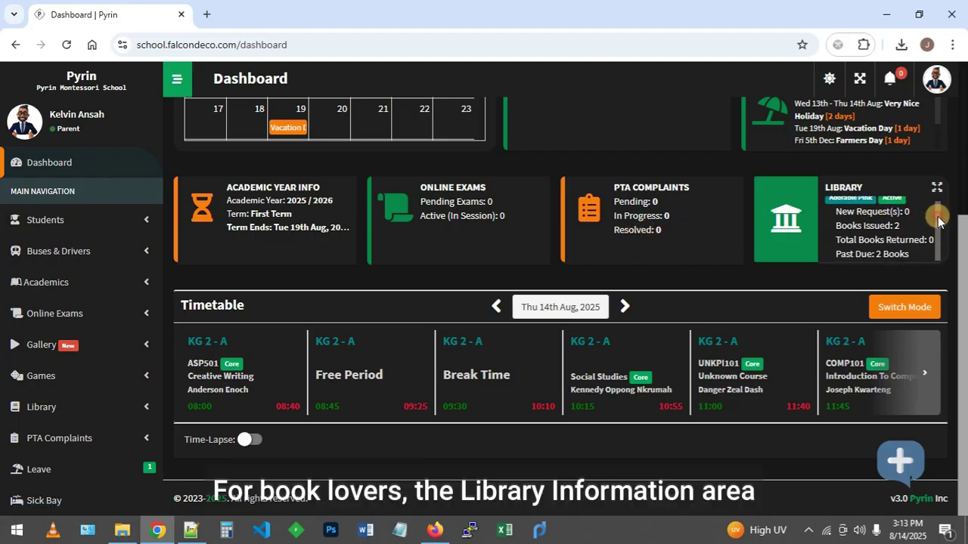
left_click(936, 188)
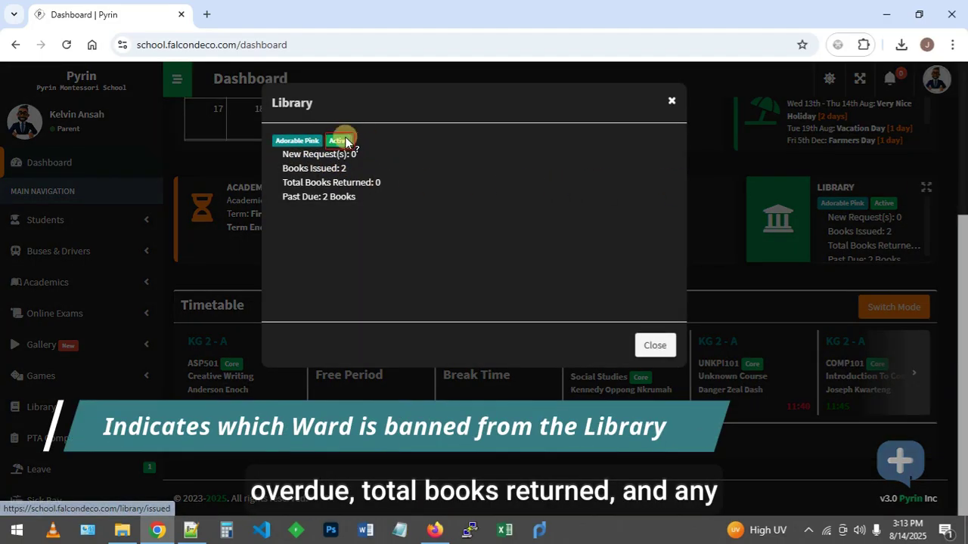
mouse_move(344, 146)
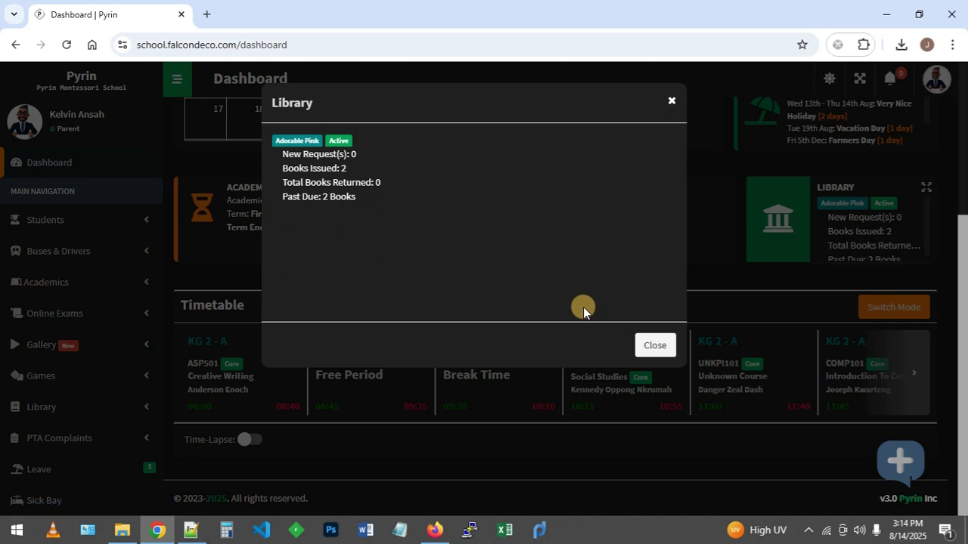
left_click(656, 345)
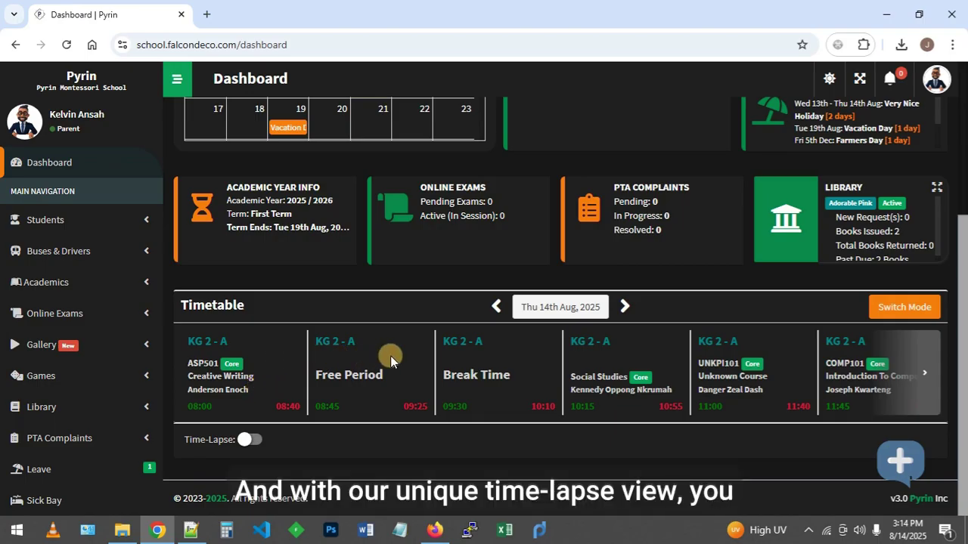
Browse the later periods of the KG 2-A timetable, then return to the 08:00 first period.
left_click(921, 377)
left_click(921, 377)
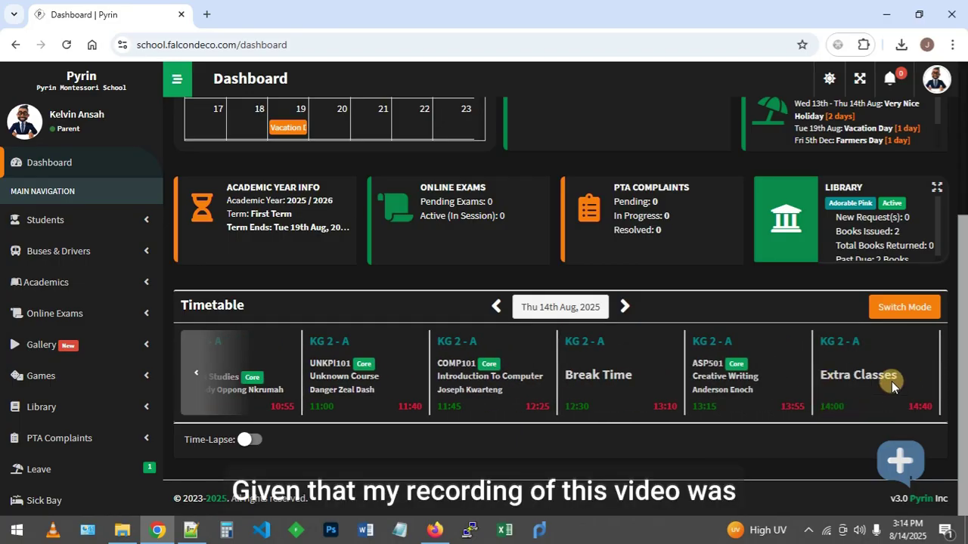
left_click(200, 378)
left_click(200, 378)
left_click(200, 378)
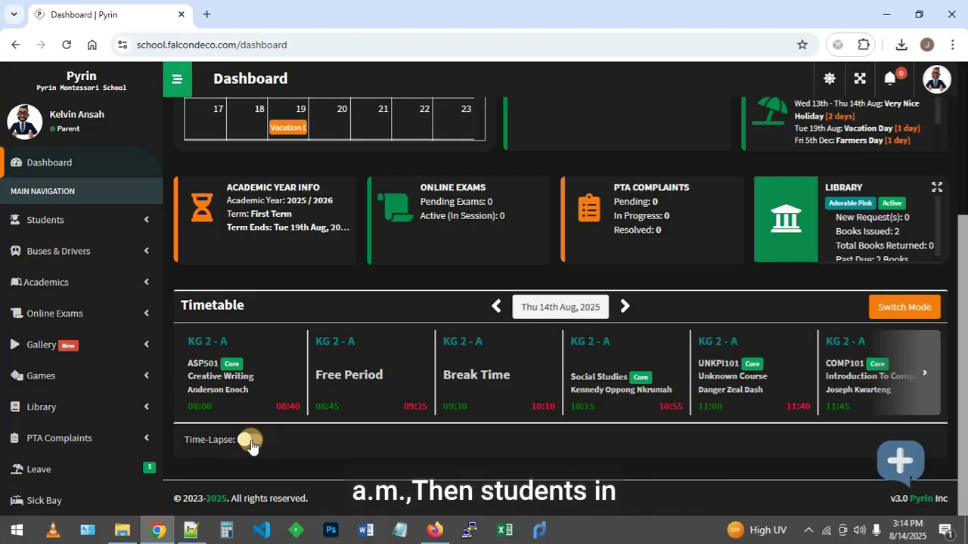
Turn on the time-lapse view and browse the day's periods, ending back at the first period.
left_click(252, 441)
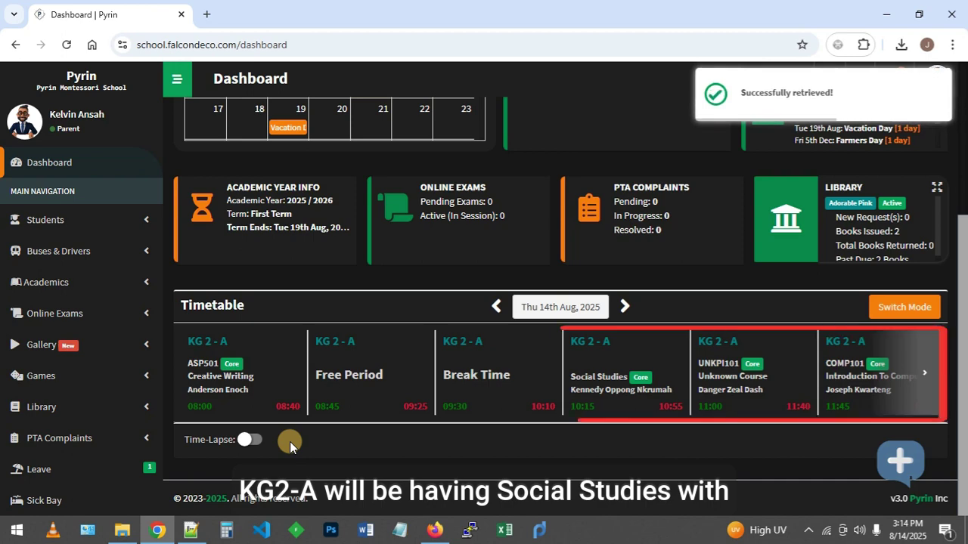
left_click(924, 372)
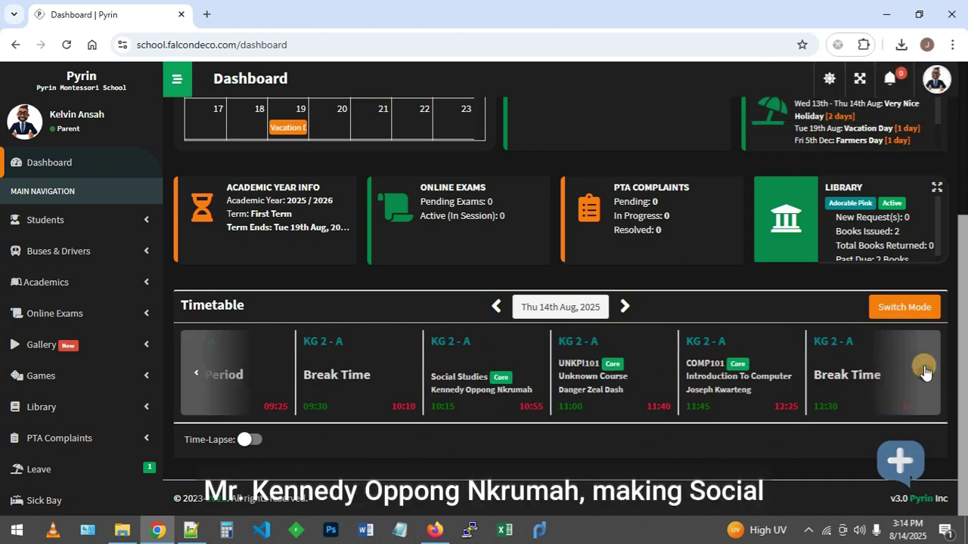
left_click(924, 372)
left_click(924, 372)
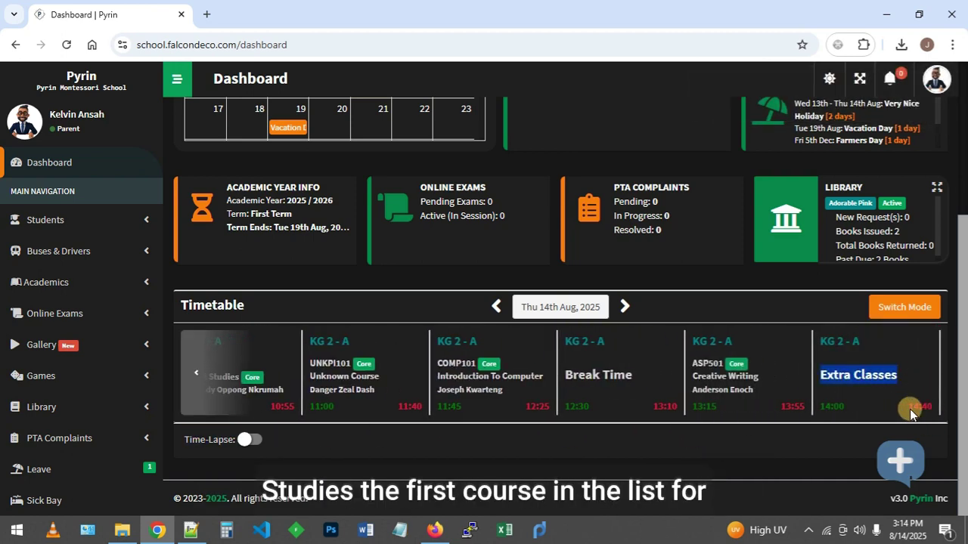
left_click(196, 374)
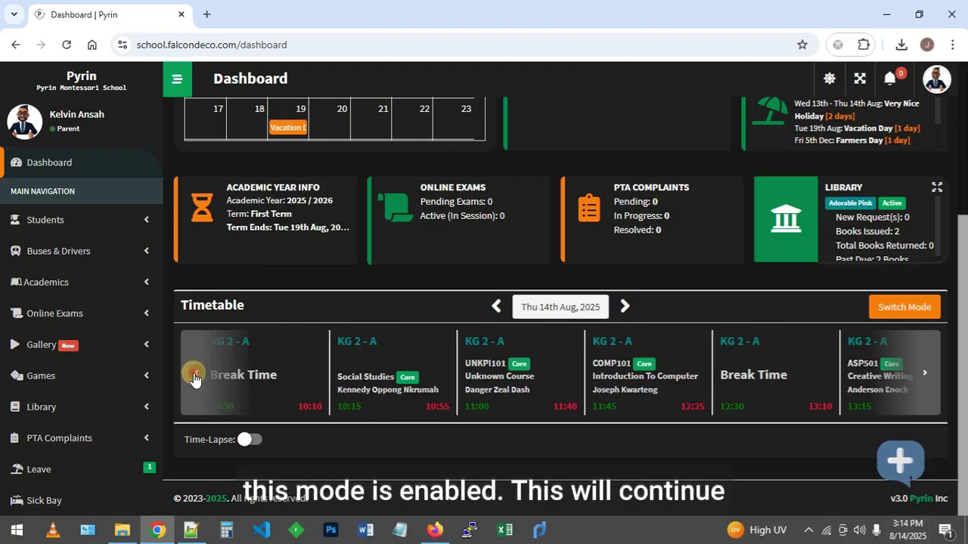
left_click(195, 375)
double_click(195, 376)
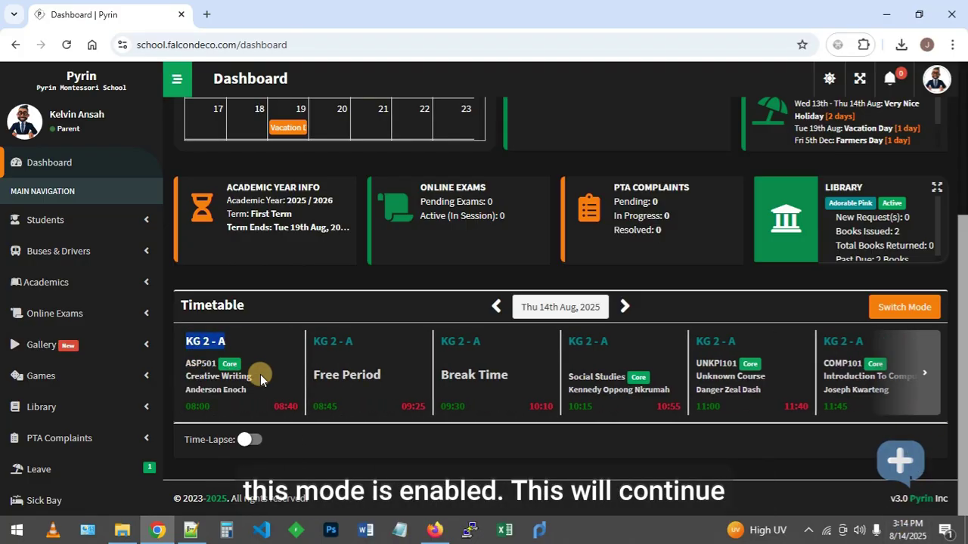
Move the timetable to Fri 15th Aug and advance to its last period, Extra Classes.
left_click(623, 307)
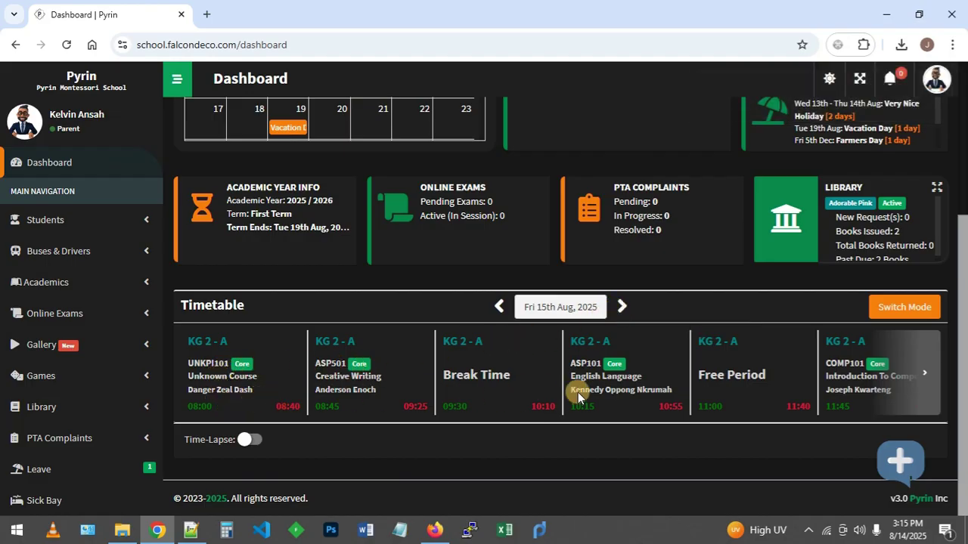
left_click(922, 374)
left_click(923, 376)
left_click(922, 374)
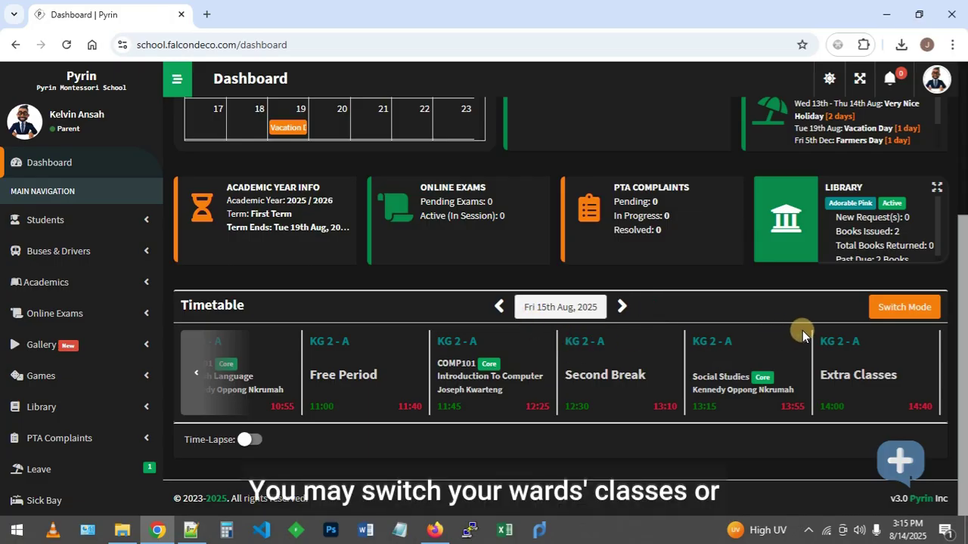
Set the timetable mode to Full Week for class KG 2 - A and apply it.
left_click(889, 359)
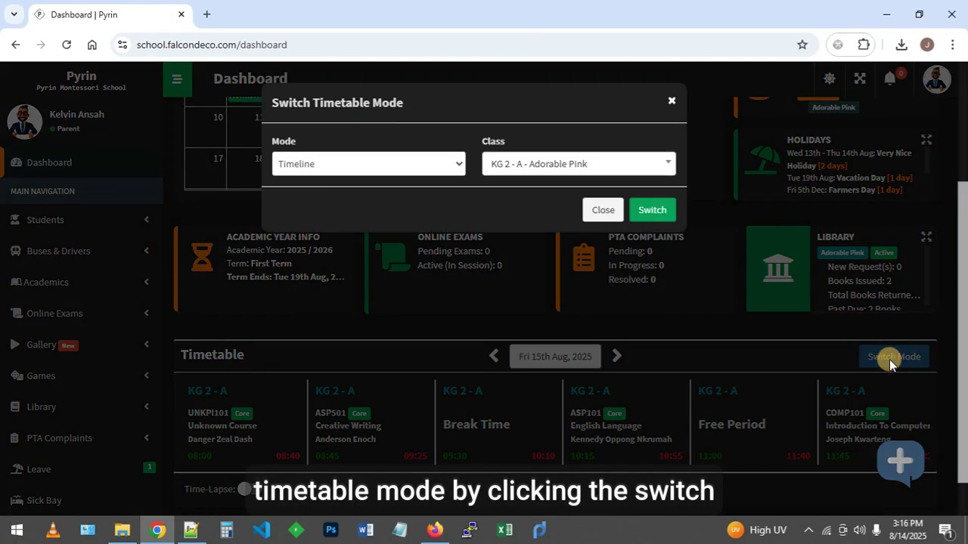
left_click(531, 168)
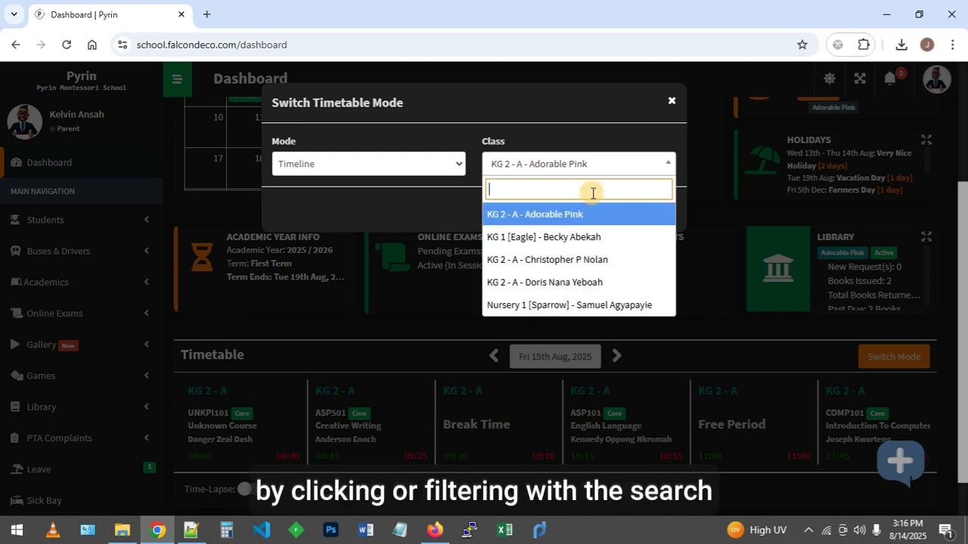
type("a")
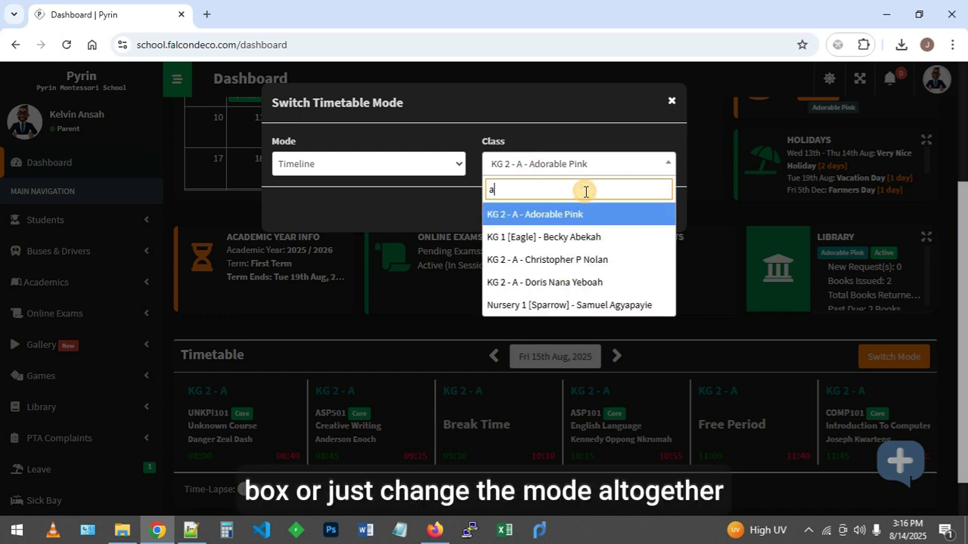
type("do")
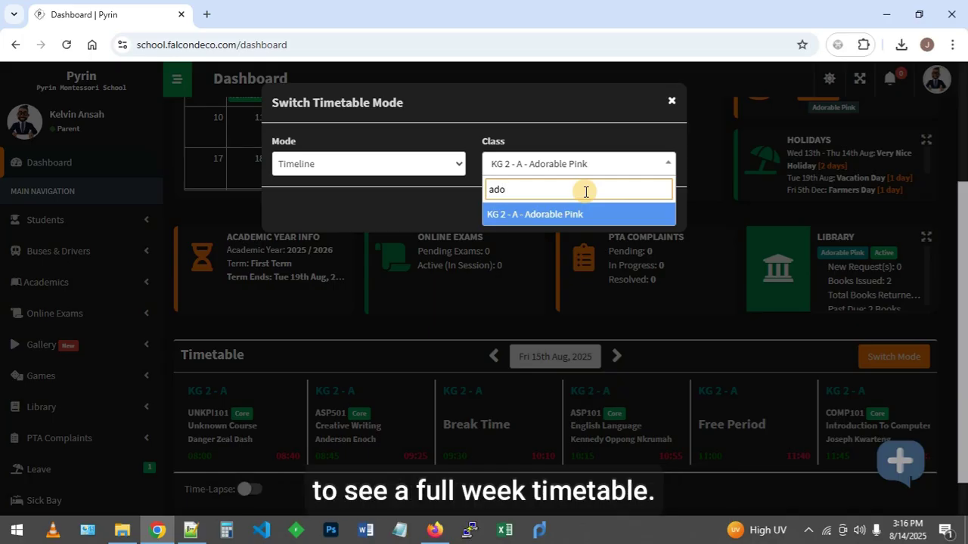
key("BackSpace")
key("BackSpace")
key("BackSpace")
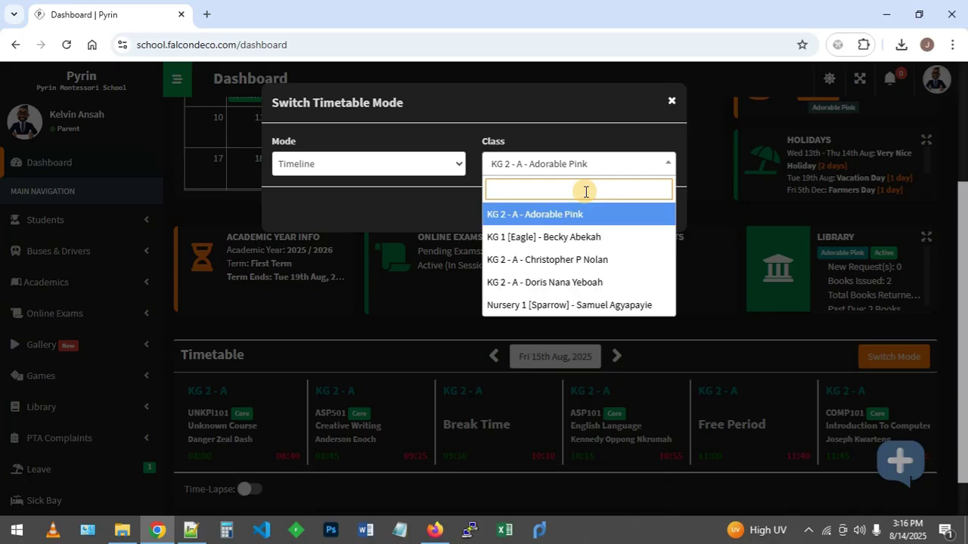
left_click(422, 190)
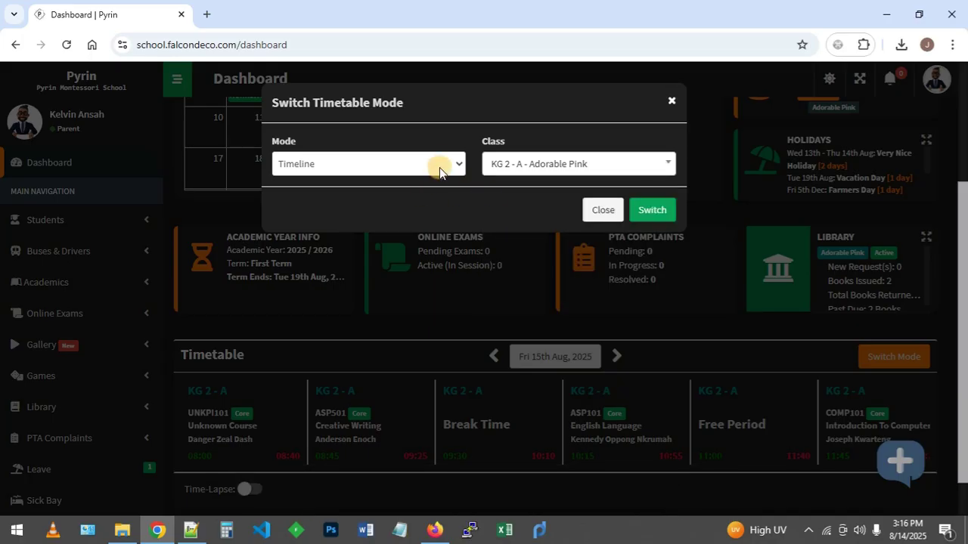
left_click(441, 159)
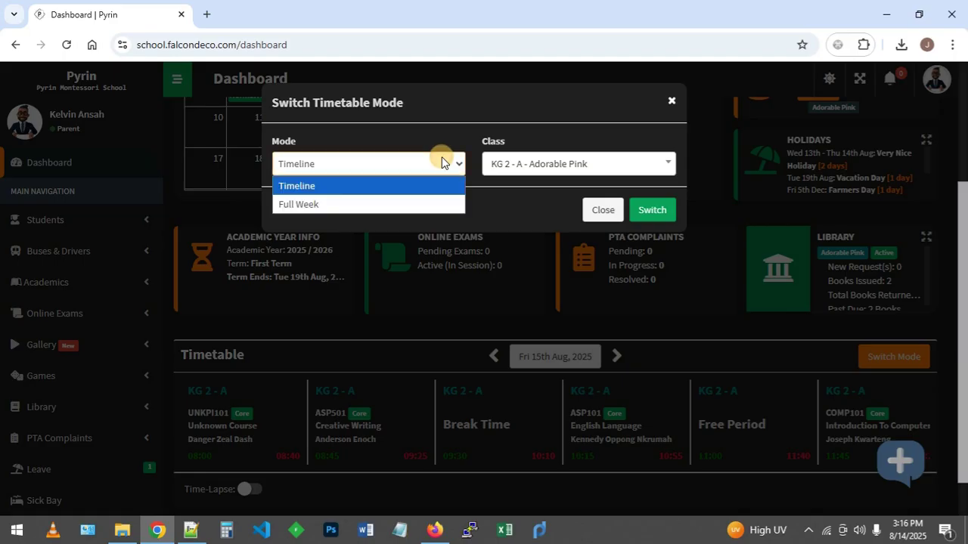
left_click(333, 205)
left_click(557, 167)
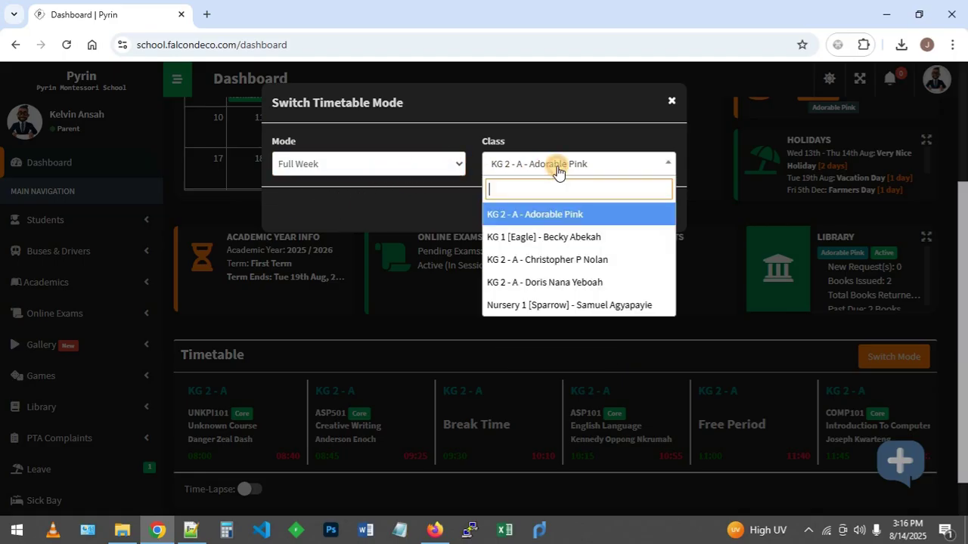
left_click(514, 216)
left_click(652, 210)
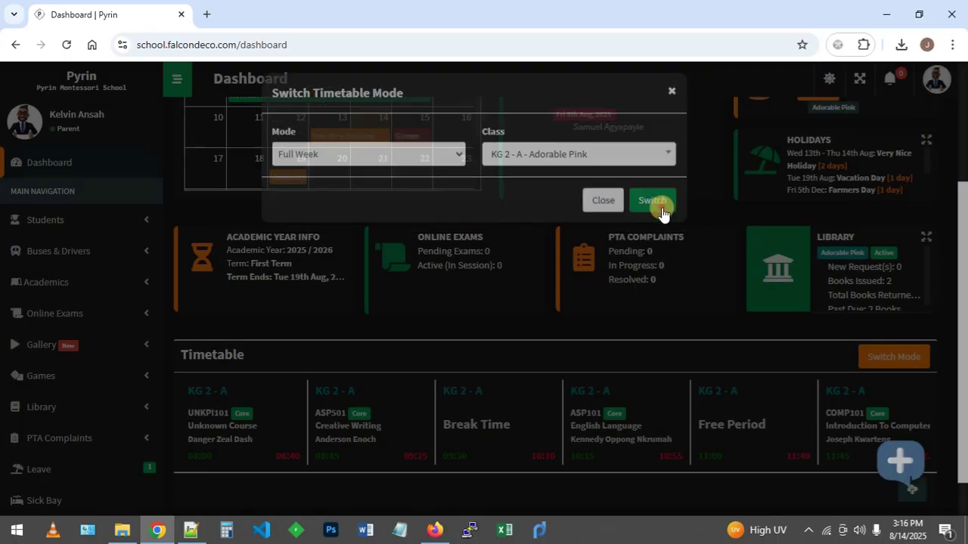
Scroll down to the KG 2 - A full-week timetable below its class title.
scroll(654, 218, "down", 1)
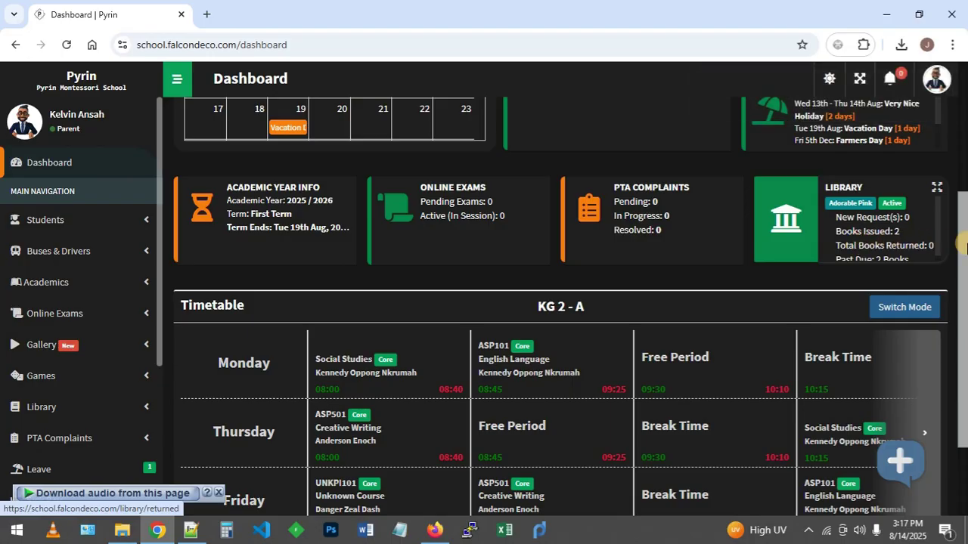
left_click_drag(963, 244, 964, 303)
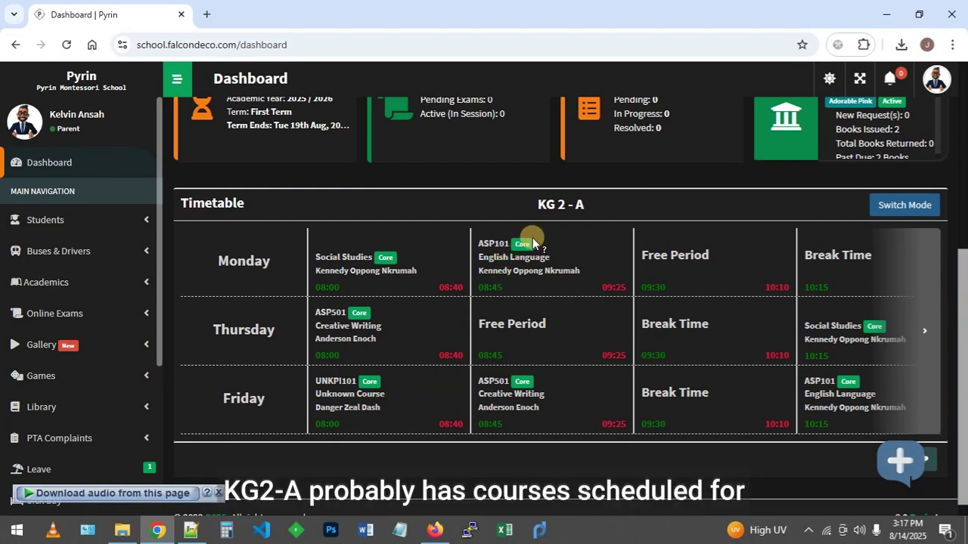
left_click_drag(529, 203, 599, 208)
left_click(633, 205)
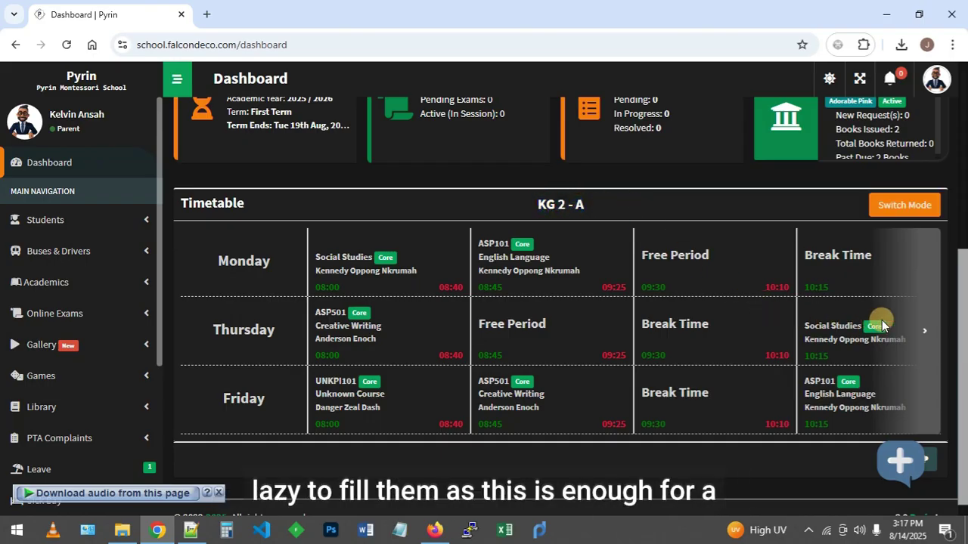
Advance the week view past 11:45 COMP101 and 12:30 to the 14:00 Extra Classes column.
left_click(924, 331)
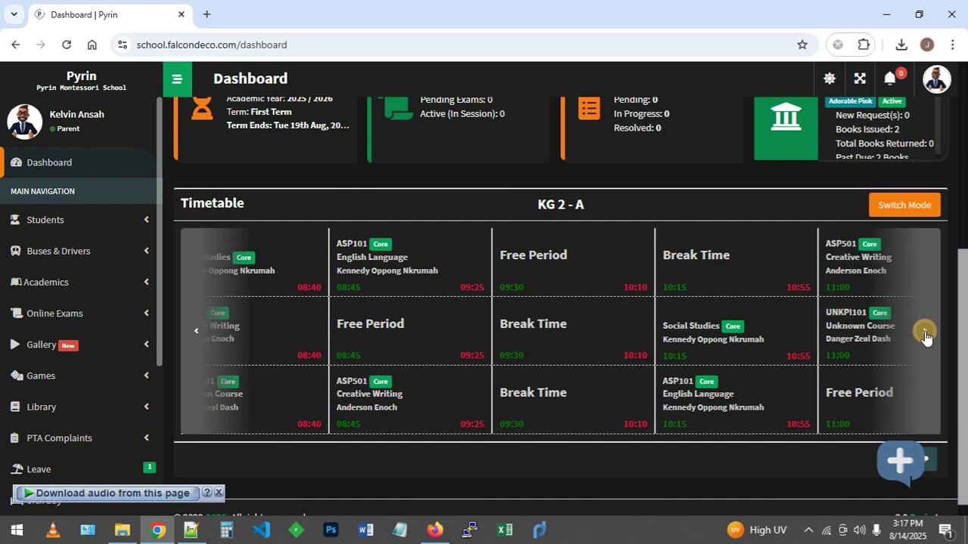
left_click(924, 332)
left_click(924, 333)
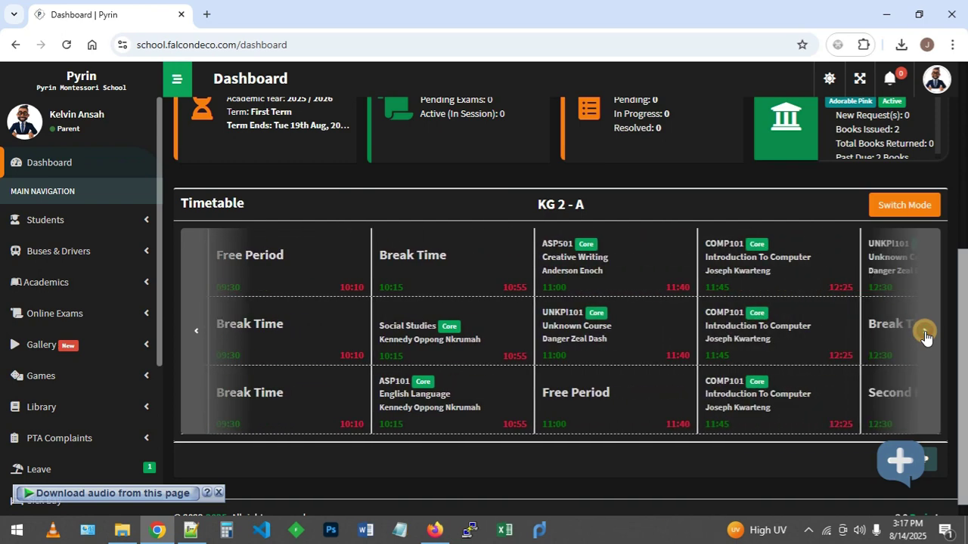
left_click(924, 333)
left_click(924, 333)
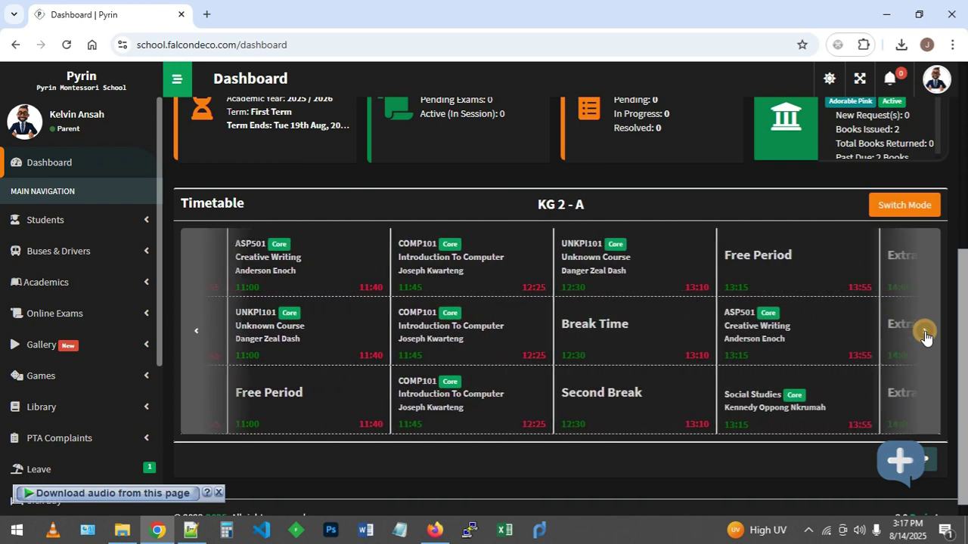
left_click(924, 332)
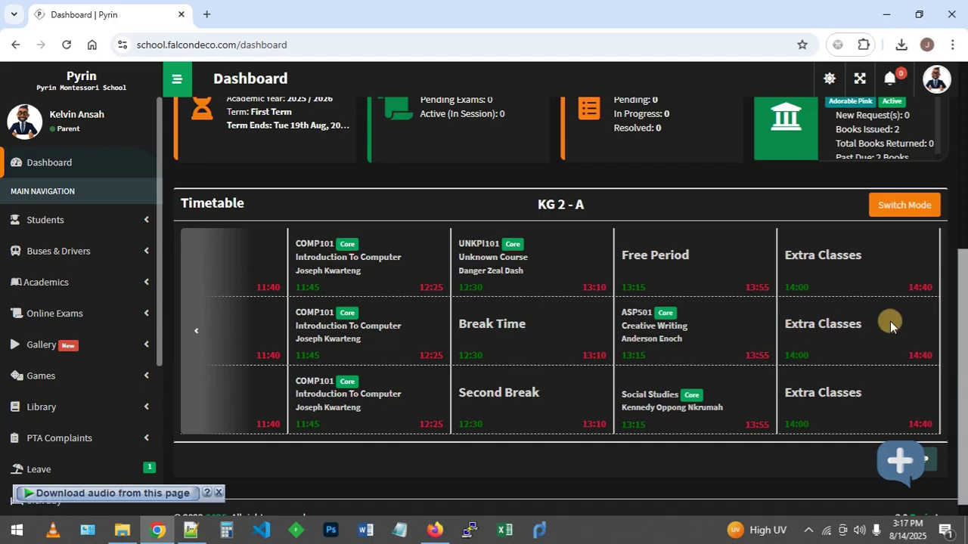
scroll(890, 324, "down", 1)
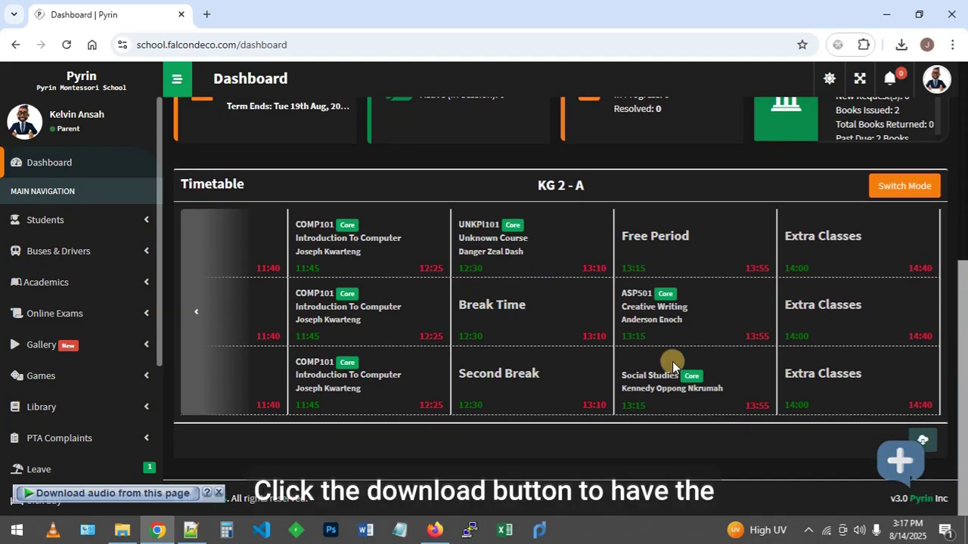
Save the printable KG 2 - A timetable as a landscape PDF on A2 paper.
left_click(926, 438)
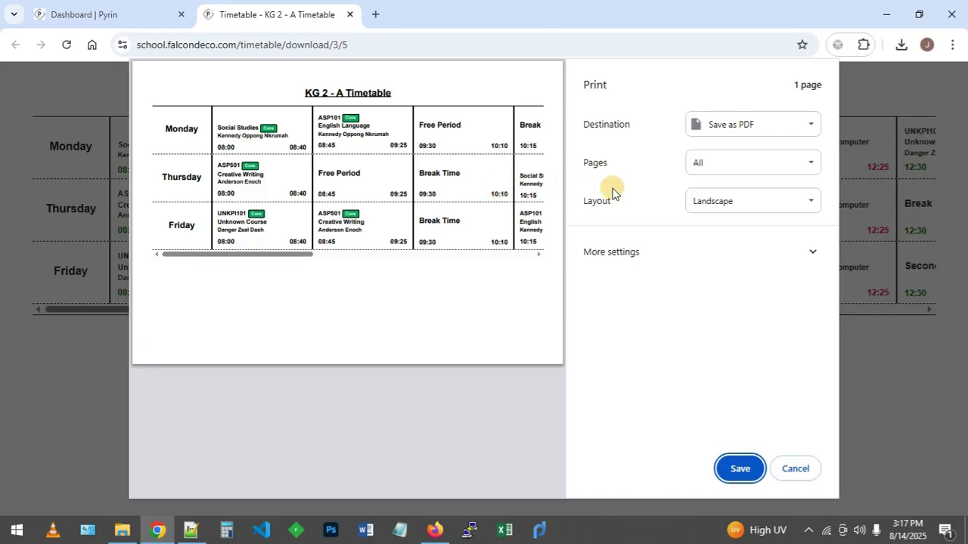
left_click(783, 208)
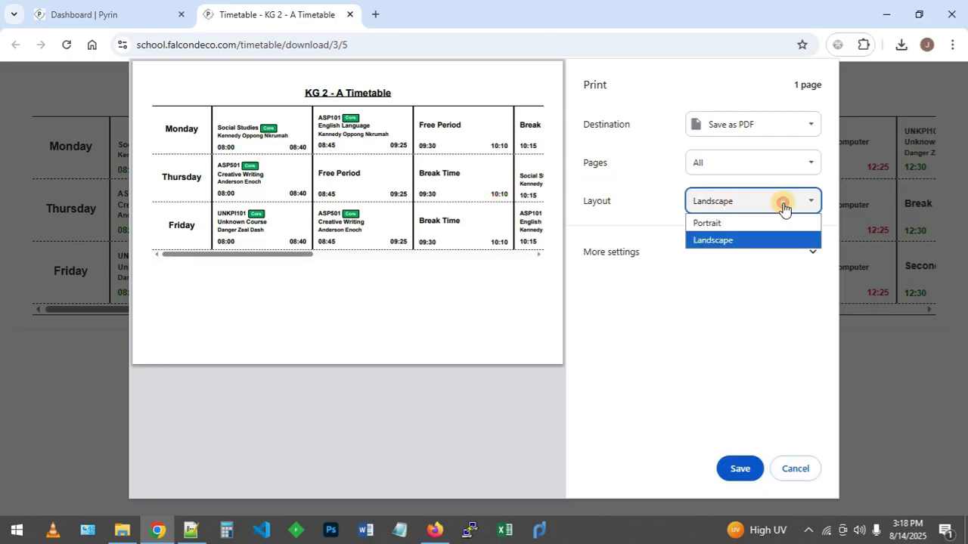
left_click(703, 261)
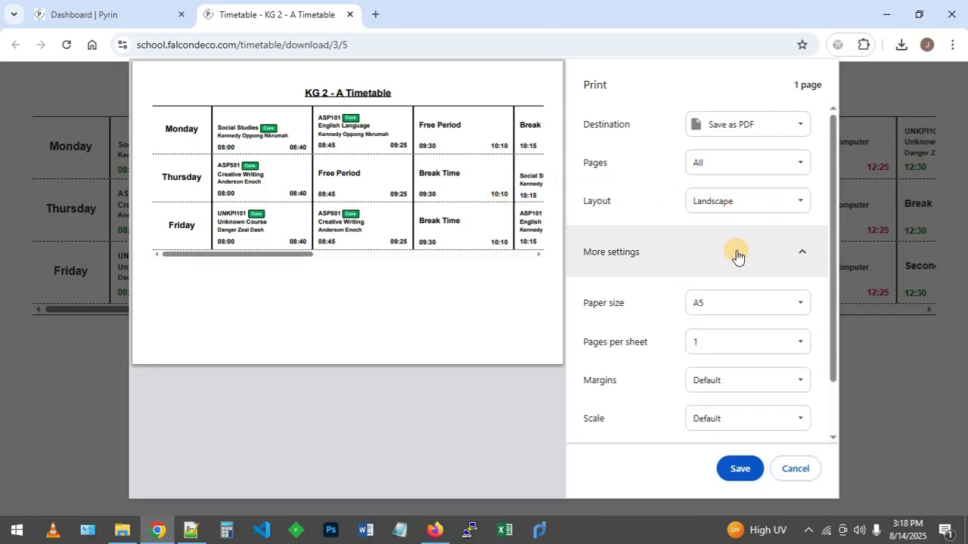
left_click(691, 303)
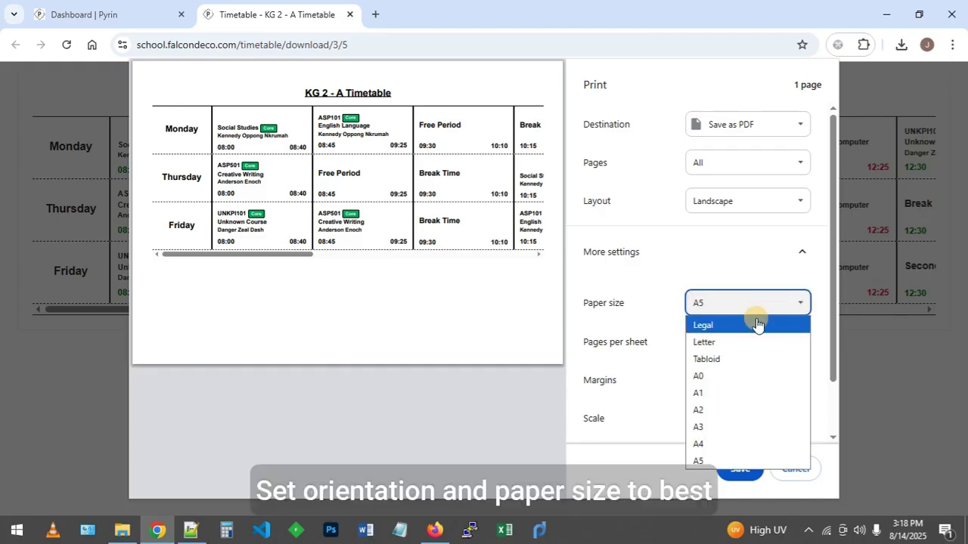
left_click(720, 408)
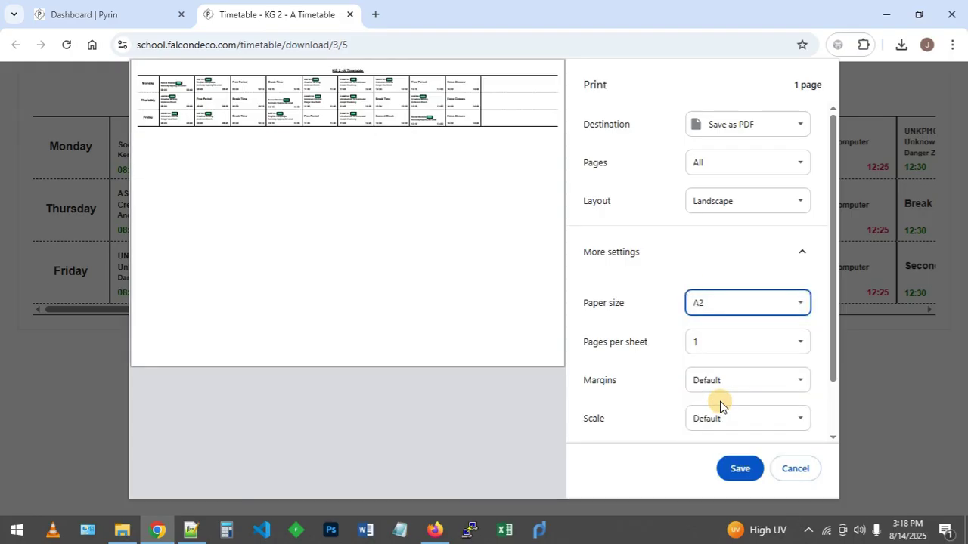
left_click(739, 463)
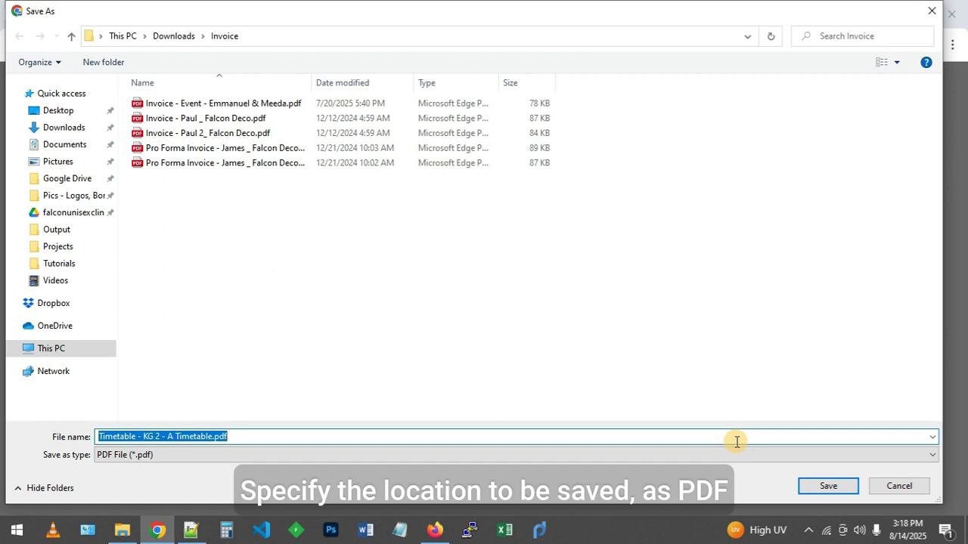
left_click(832, 488)
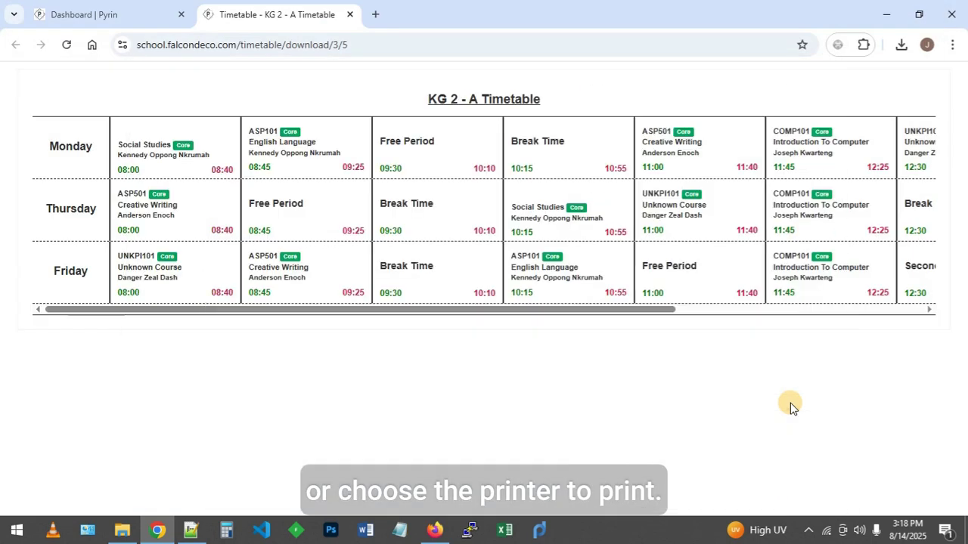